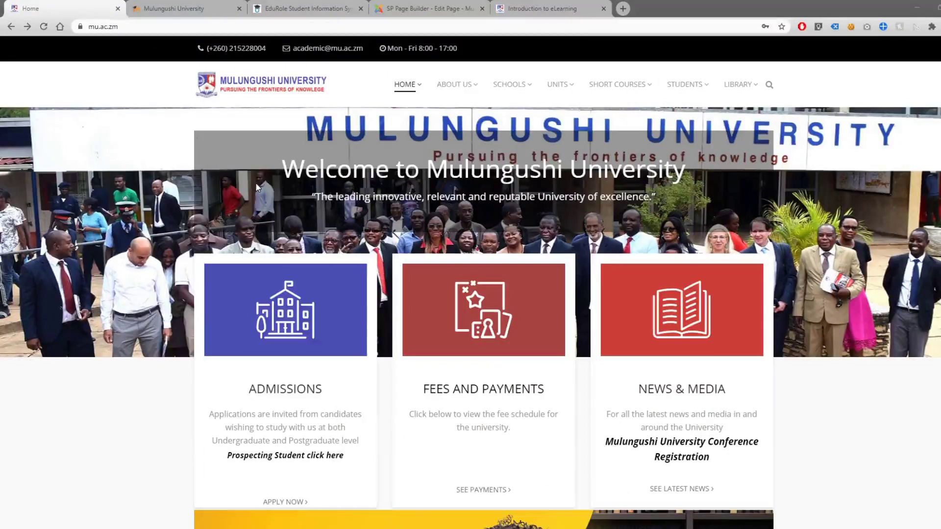
- Show the STUDENTS menu links, including the E-Learning portal and Student Information System
{"action": "mouse_move", "coordinate": [683, 90]}
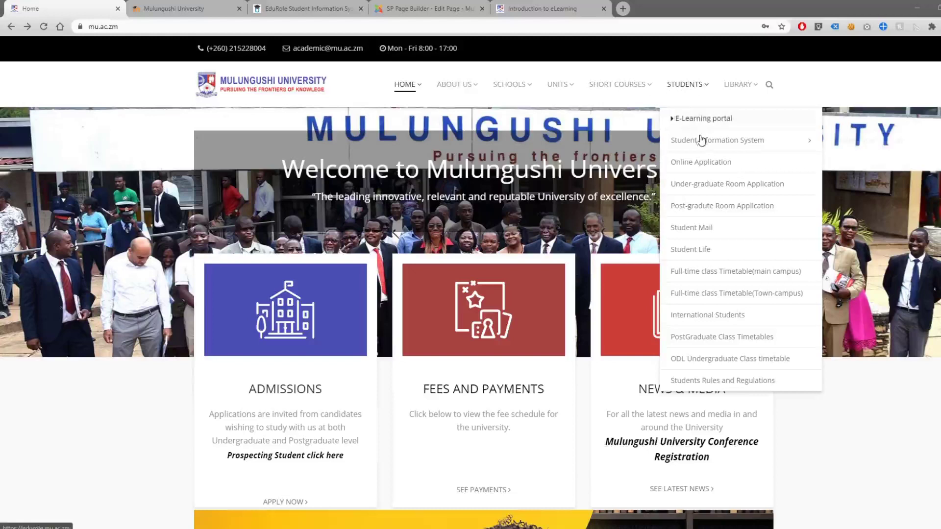
{"action": "mouse_move", "coordinate": [701, 142]}
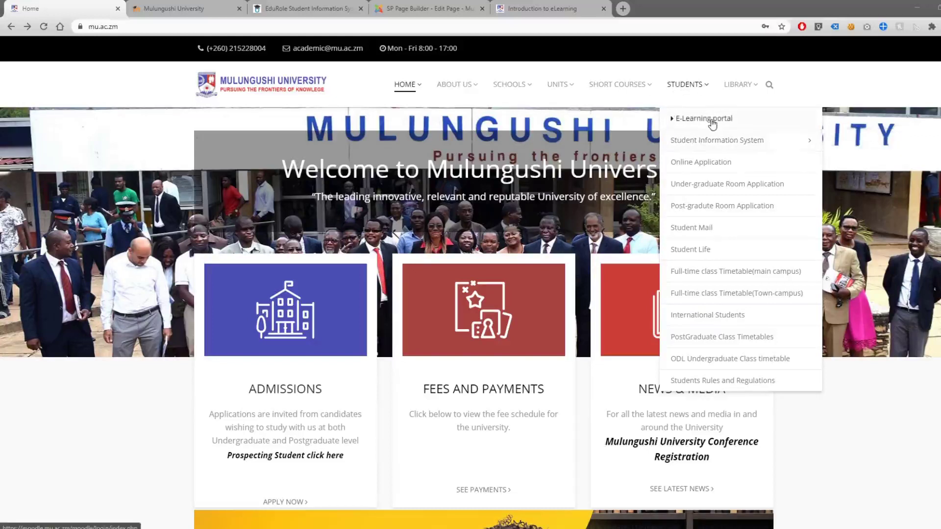
- Log in to the E-Learning portal with the student's own username and password
{"action": "left_click", "coordinate": [712, 120]}
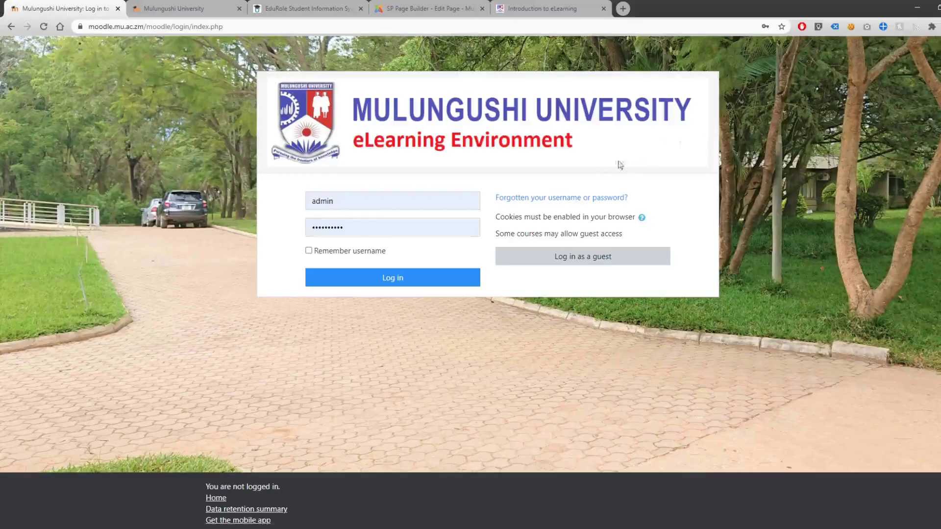
{"action": "double_click", "coordinate": [423, 203]}
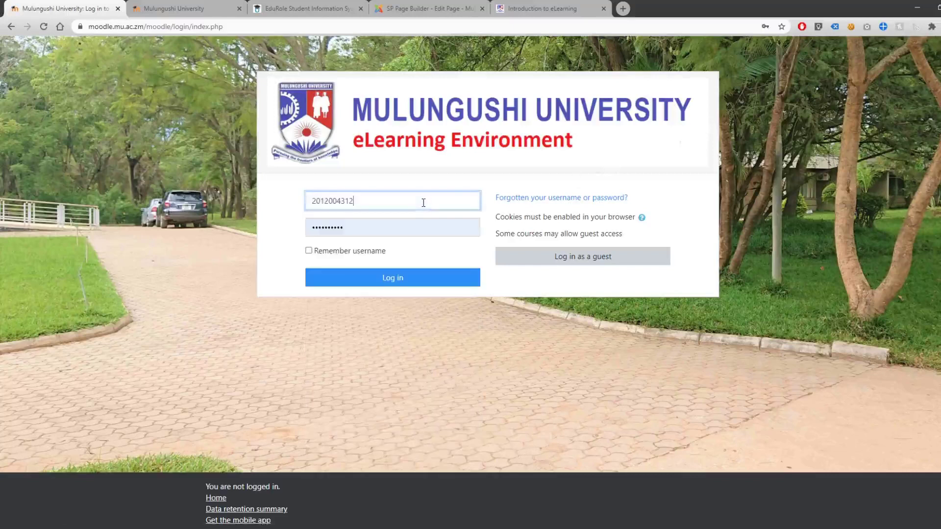
{"action": "double_click", "coordinate": [382, 226]}
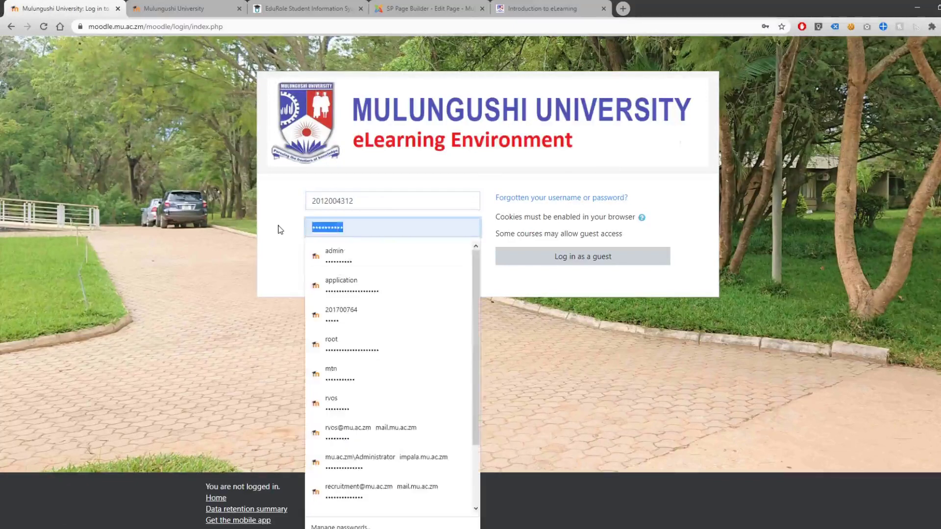
{"action": "type", "text": "*****"}
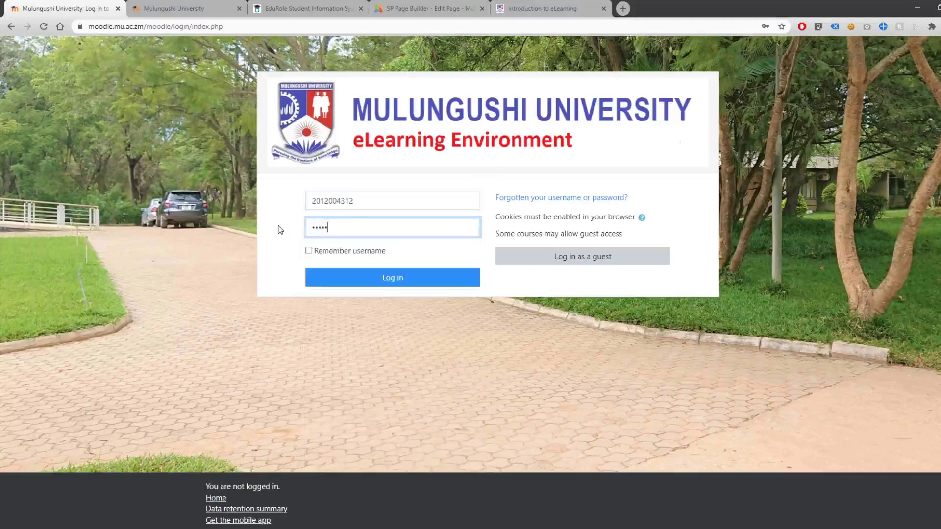
{"action": "key", "text": "Return"}
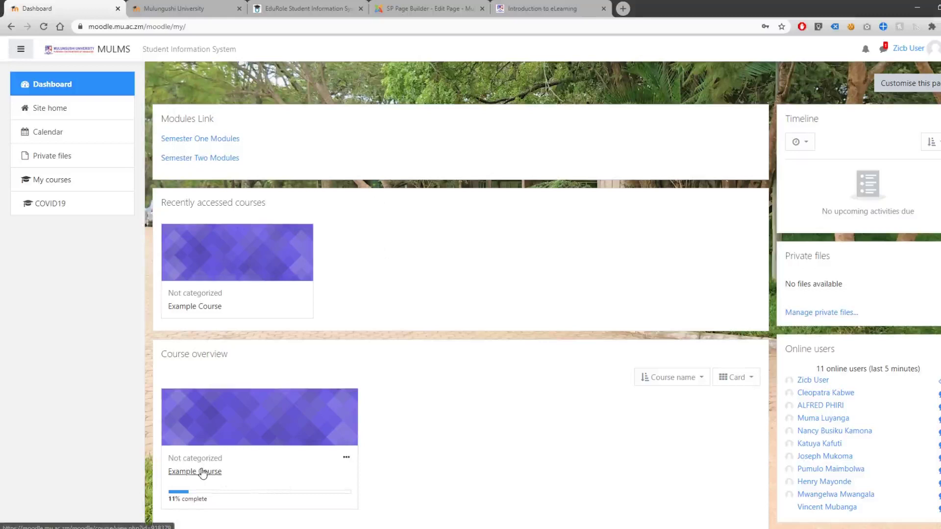
- Open the Example Course and its Covid19 Explained Part3 lesson PDF
{"action": "left_click", "coordinate": [203, 473]}
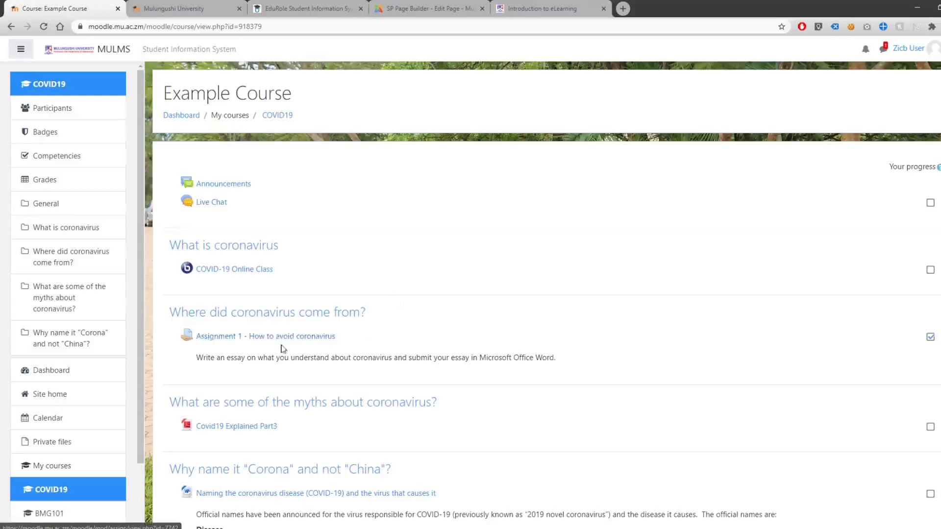
{"action": "scroll", "coordinate": [294, 350], "scroll_direction": "down", "scroll_amount": 1}
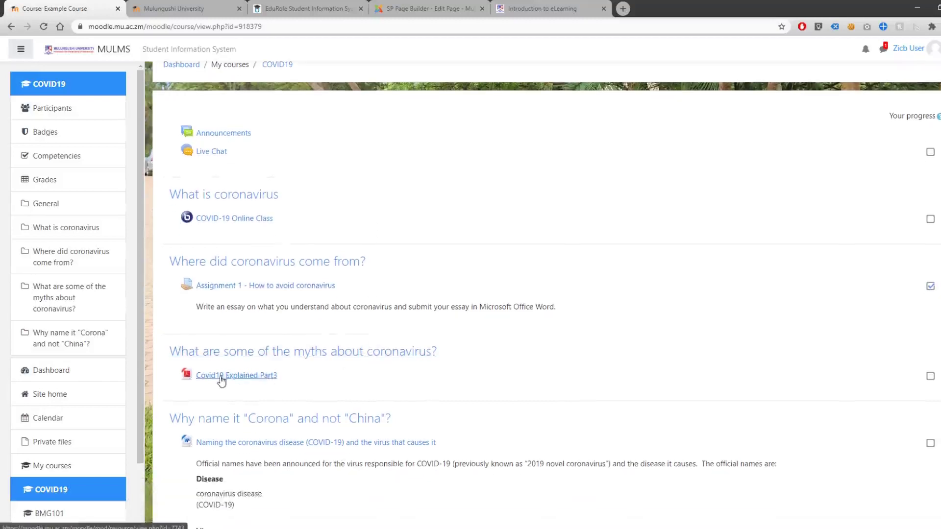
{"action": "scroll", "coordinate": [245, 382], "scroll_direction": "down", "scroll_amount": 1}
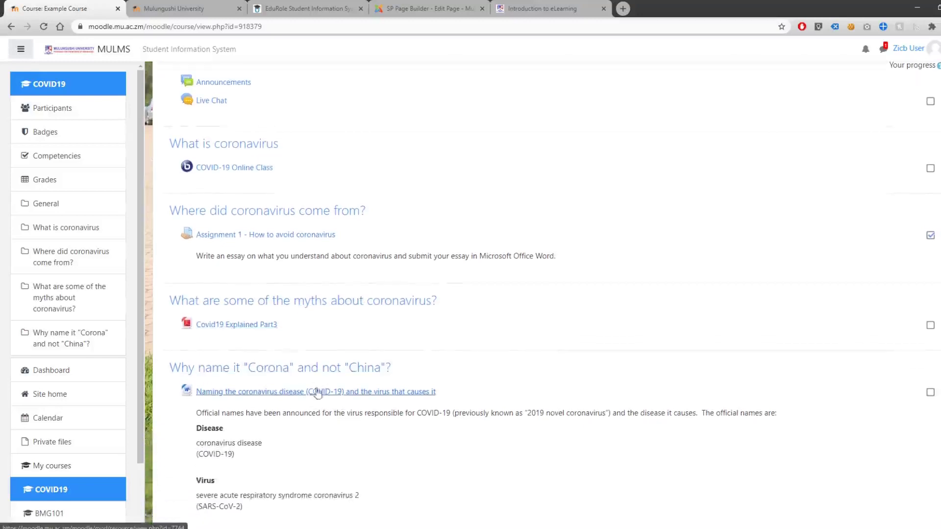
{"action": "scroll", "coordinate": [262, 396], "scroll_direction": "down", "scroll_amount": 3}
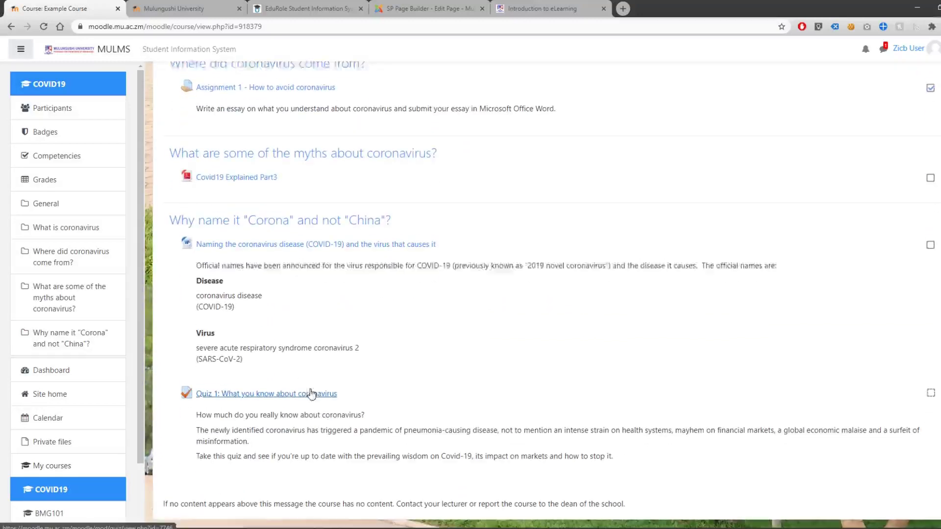
{"action": "scroll", "coordinate": [300, 395], "scroll_direction": "up", "scroll_amount": 5}
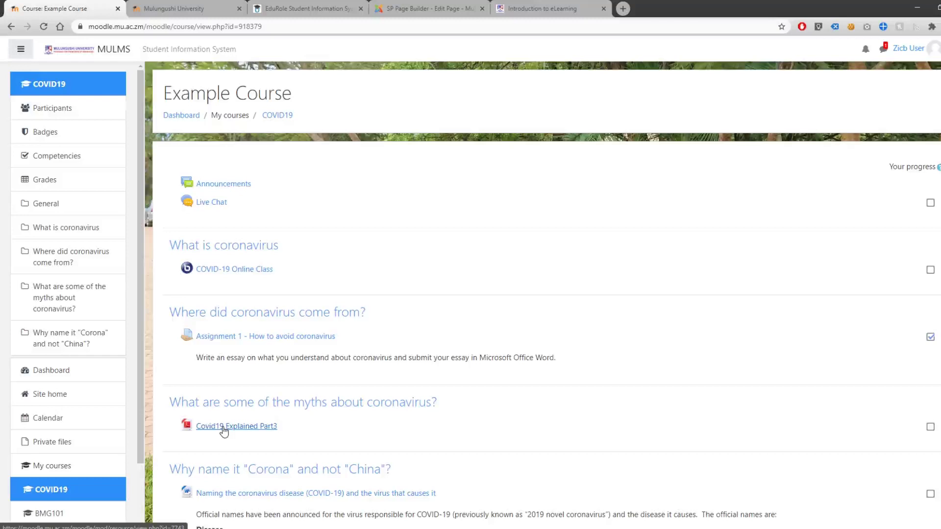
{"action": "left_click", "coordinate": [223, 430]}
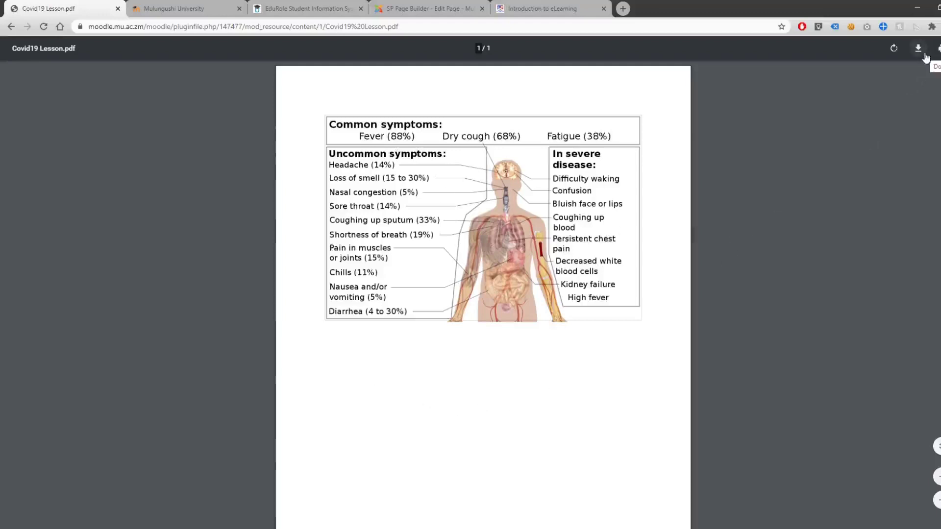
- Go back from the Covid19 Lesson PDF to the Example Course page
{"action": "left_click", "coordinate": [11, 27]}
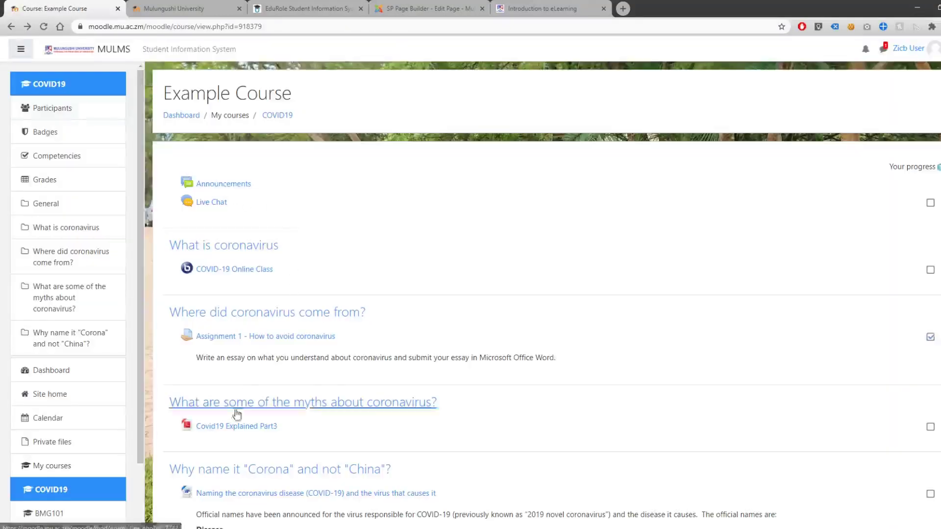
- Download the 'Naming the coronavirus disease' .docx, view it in Word, then minimize Word
{"action": "right_click", "coordinate": [247, 427]}
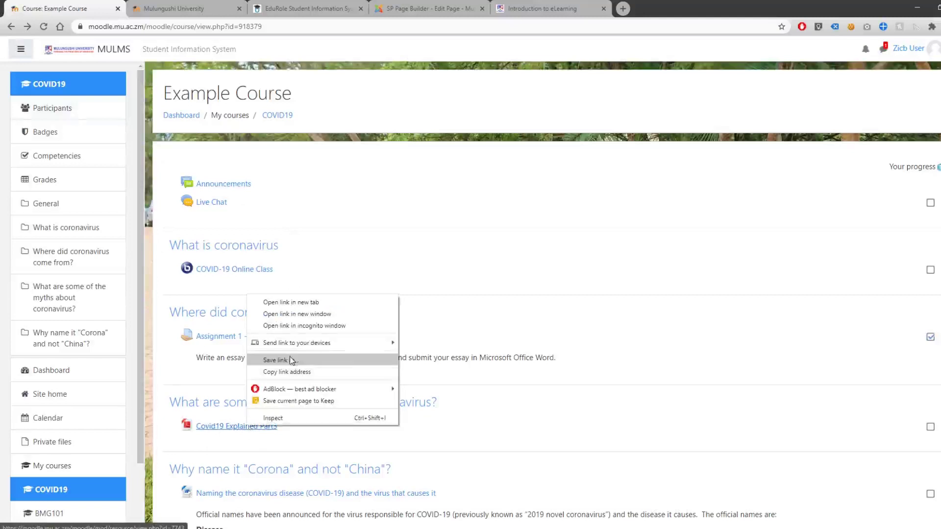
{"action": "left_click", "coordinate": [586, 406]}
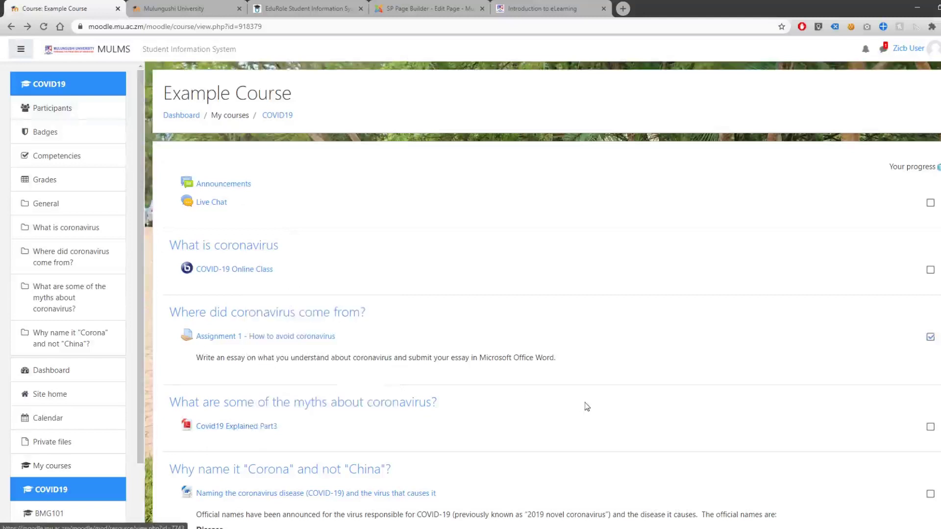
{"action": "scroll", "coordinate": [588, 406], "scroll_direction": "down", "scroll_amount": 1}
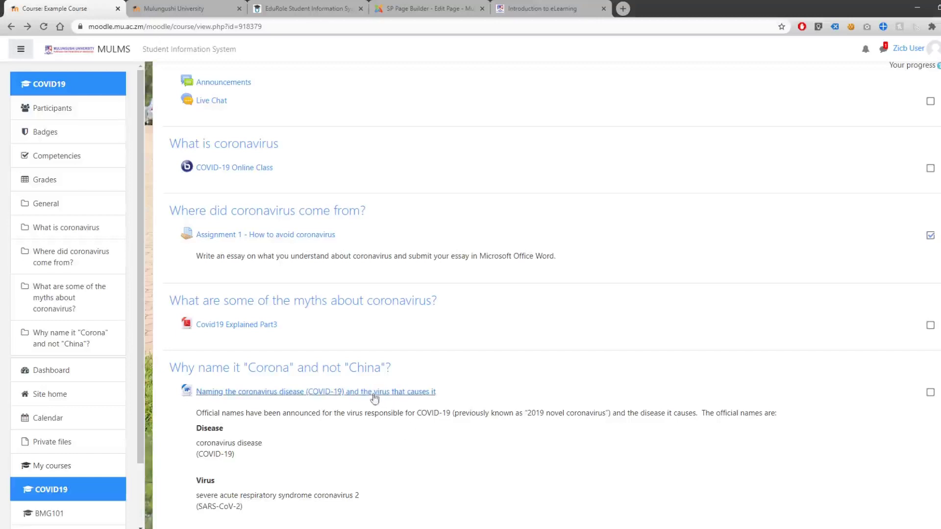
{"action": "left_click", "coordinate": [249, 397]}
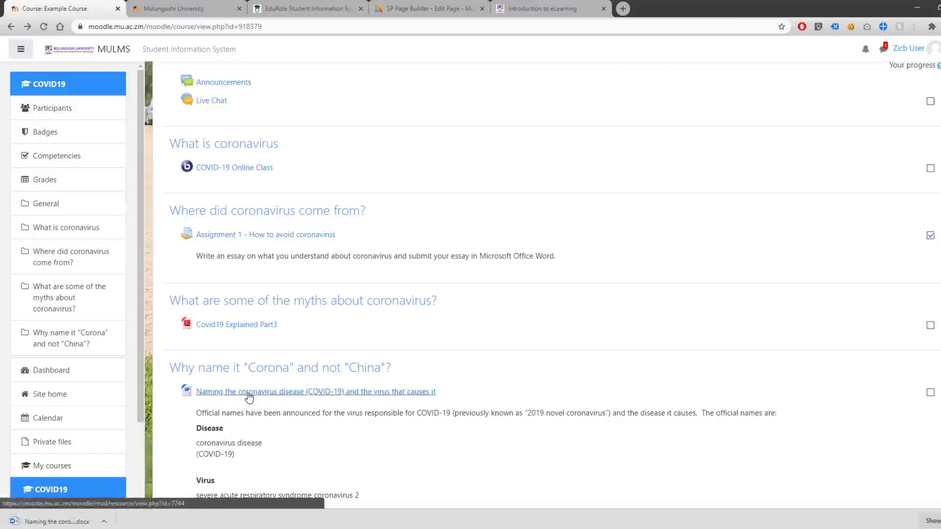
{"action": "left_click", "coordinate": [77, 522]}
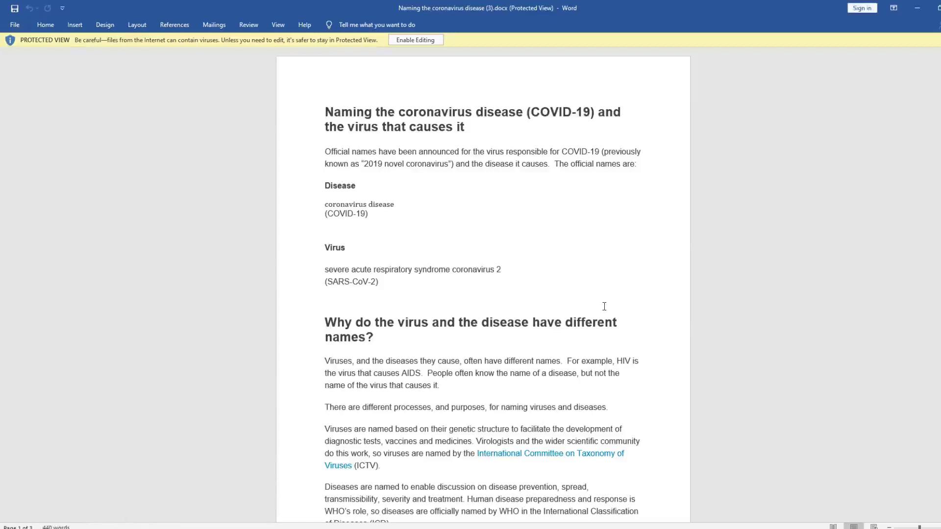
{"action": "left_click", "coordinate": [918, 9]}
- Open the COVID-19 Online Class activity and join its live session
{"action": "left_click", "coordinate": [917, 8]}
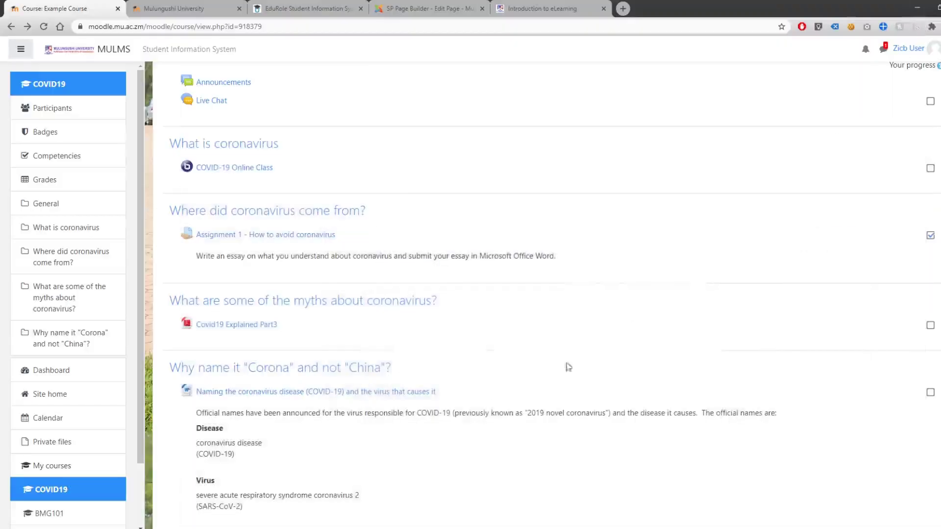
{"action": "scroll", "coordinate": [562, 326], "scroll_direction": "up", "scroll_amount": 1}
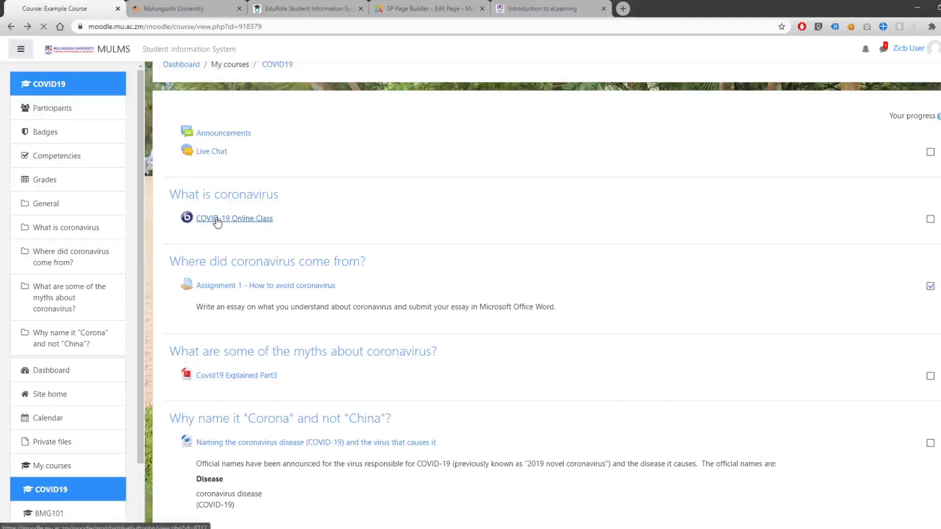
{"action": "left_click", "coordinate": [217, 223]}
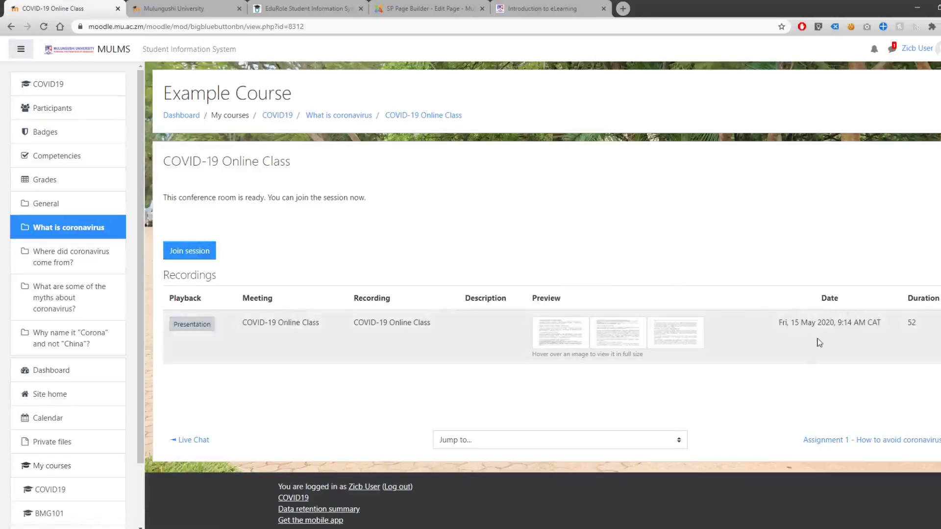
{"action": "mouse_move", "coordinate": [559, 337]}
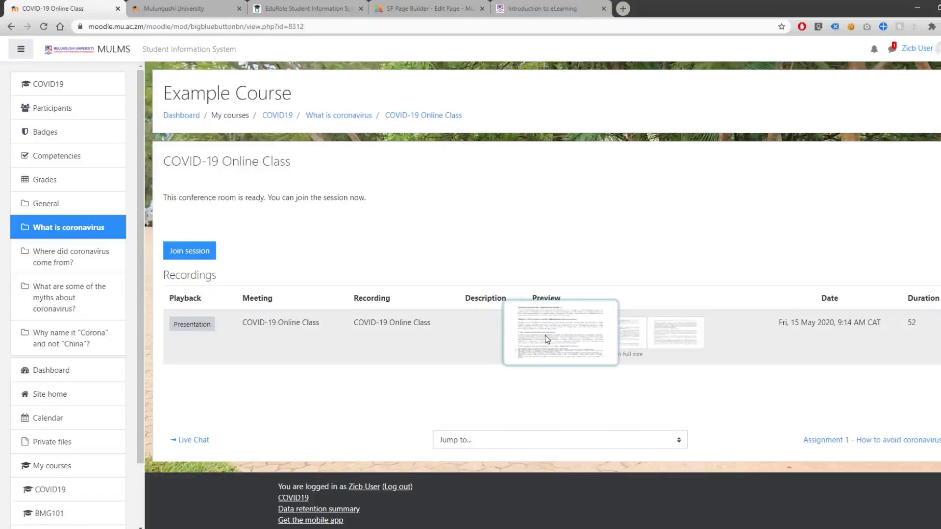
{"action": "left_click", "coordinate": [200, 257]}
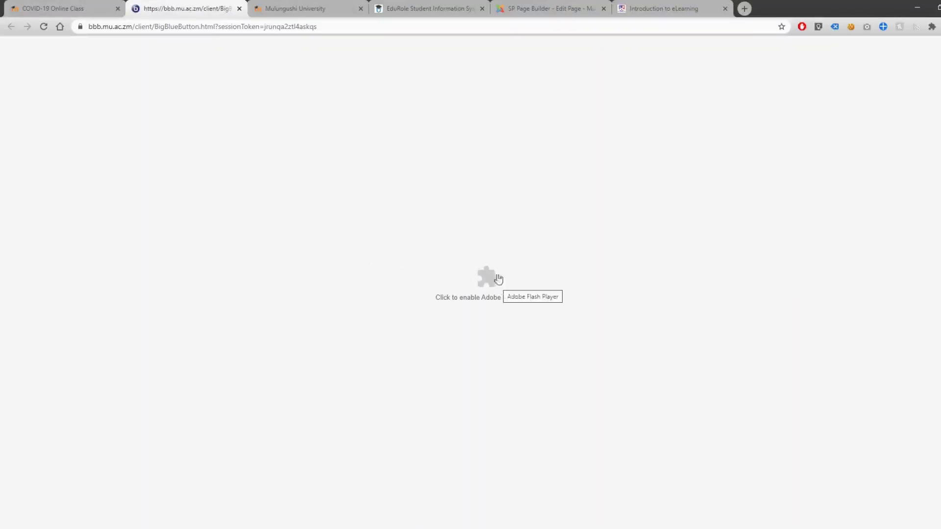
- Allow Adobe Flash Player to run so the BigBlueButton class room loads
{"action": "left_click", "coordinate": [489, 278]}
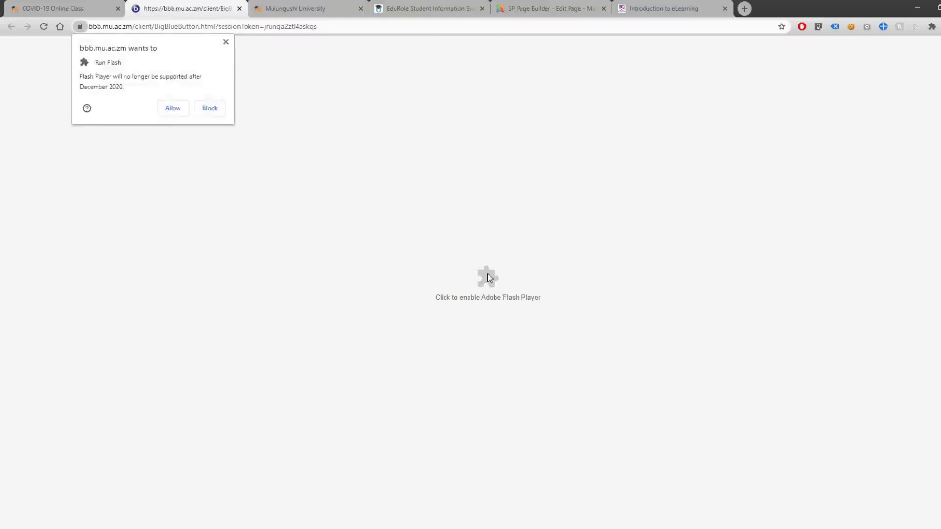
{"action": "left_click", "coordinate": [174, 112]}
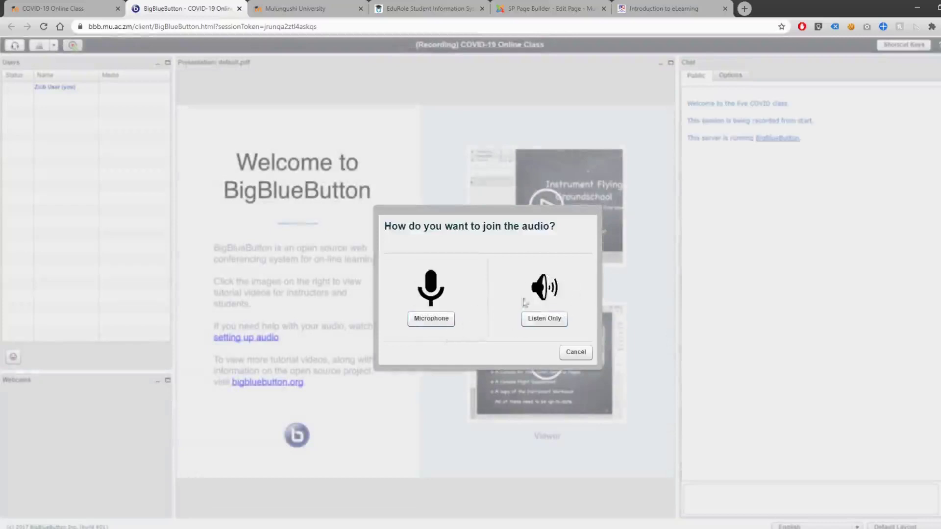
- Join audio as listener only, post 'Hi classmaetes' in public chat, and request logout
{"action": "left_click", "coordinate": [541, 319]}
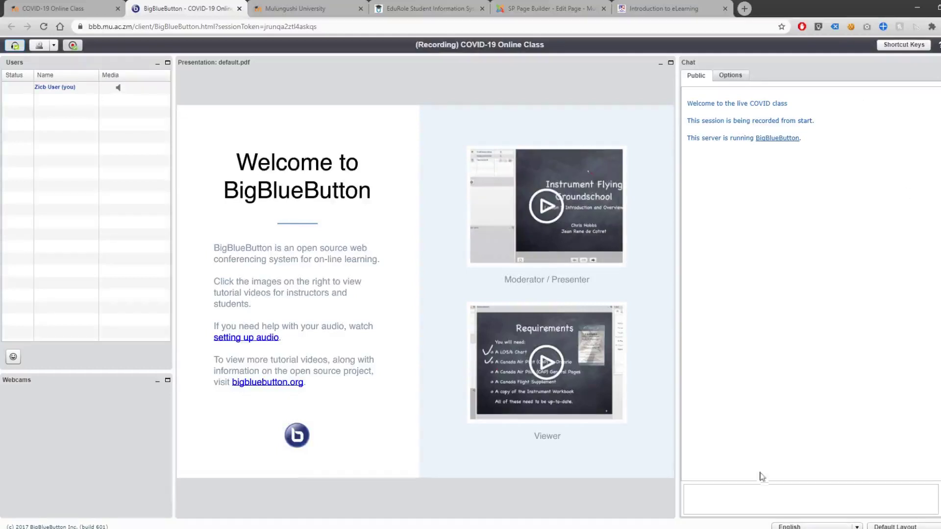
{"action": "left_click", "coordinate": [752, 501]}
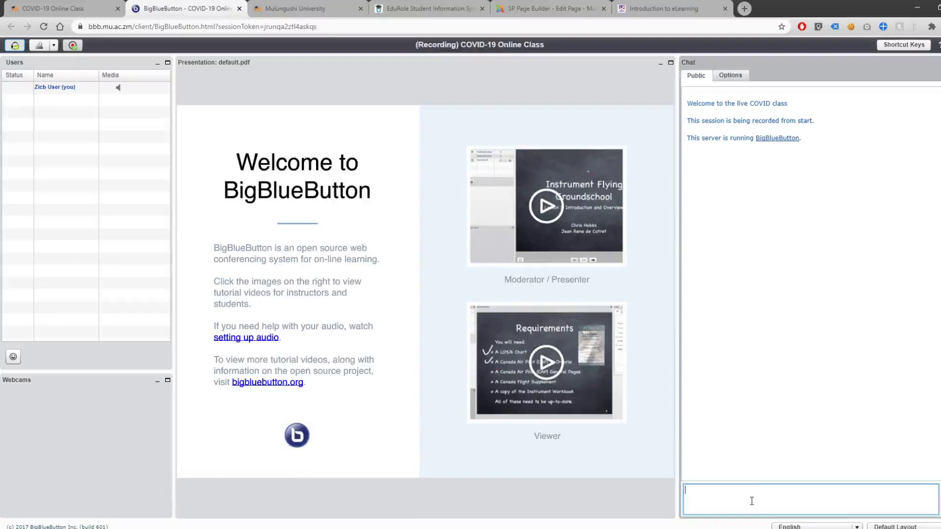
{"action": "type", "text": "Hi classmaetes"}
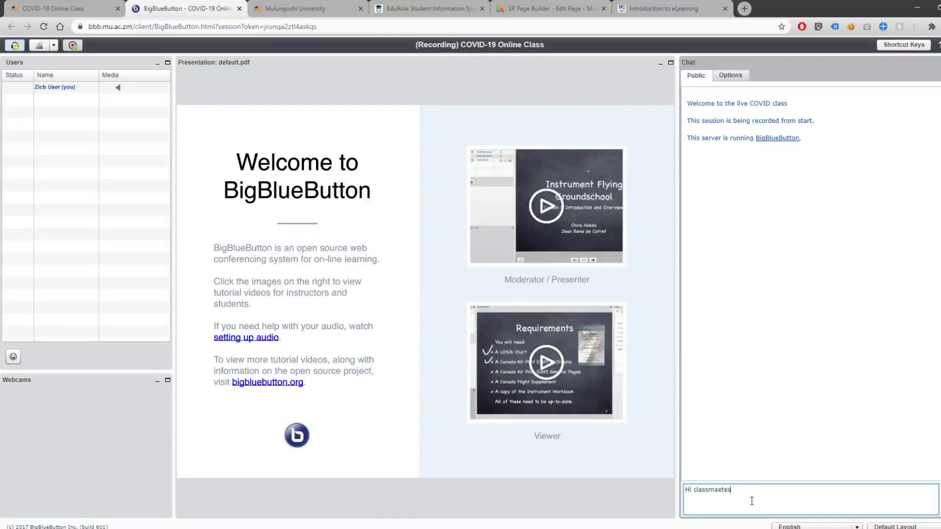
{"action": "key", "text": "Return"}
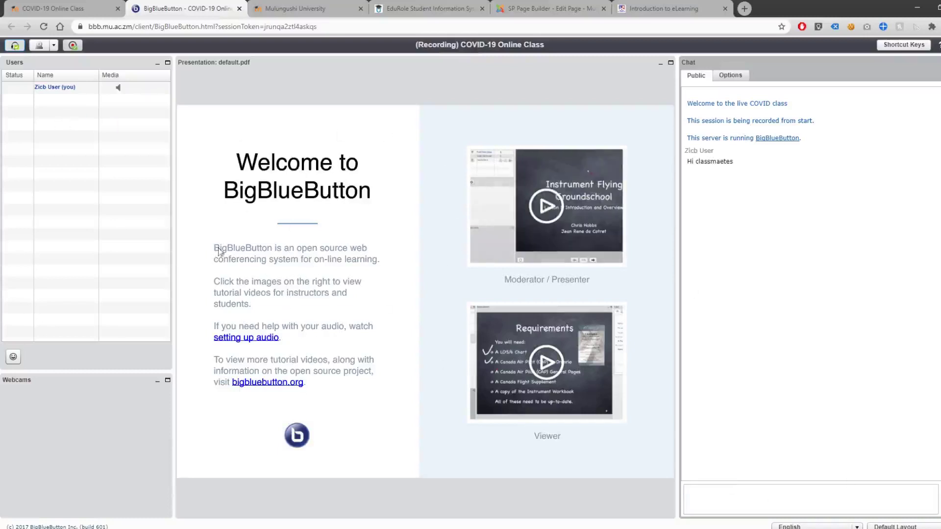
{"action": "left_click", "coordinate": [938, 45]}
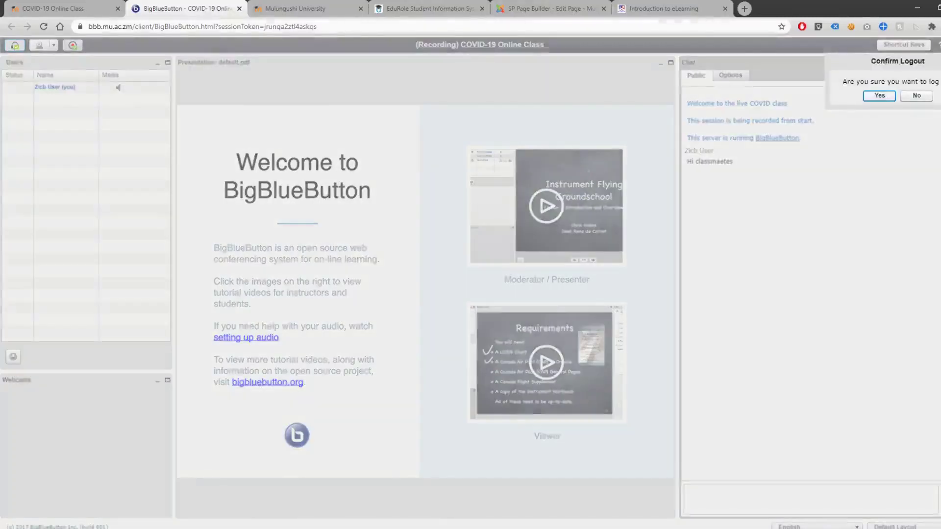
- Confirm leaving the class, play the recorded presentation, and return to the COVID19 course page
{"action": "left_click", "coordinate": [875, 95]}
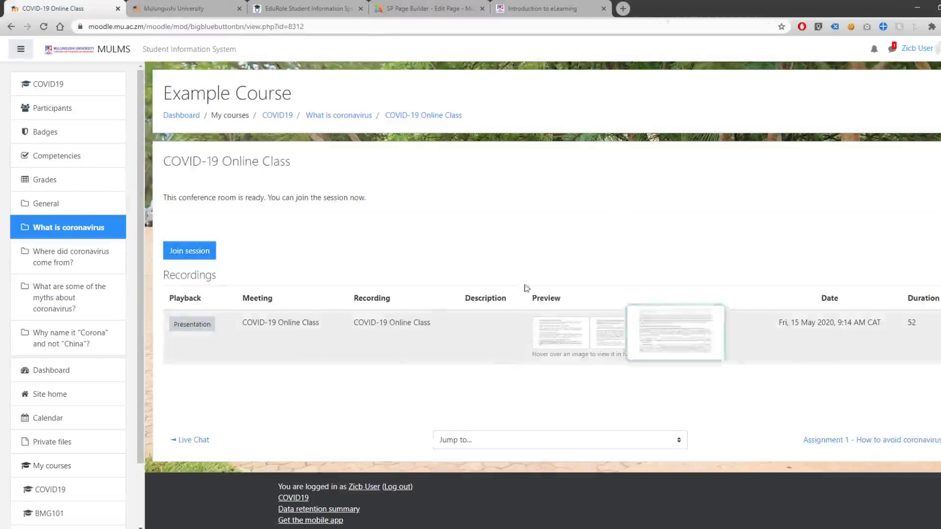
{"action": "left_click", "coordinate": [192, 325]}
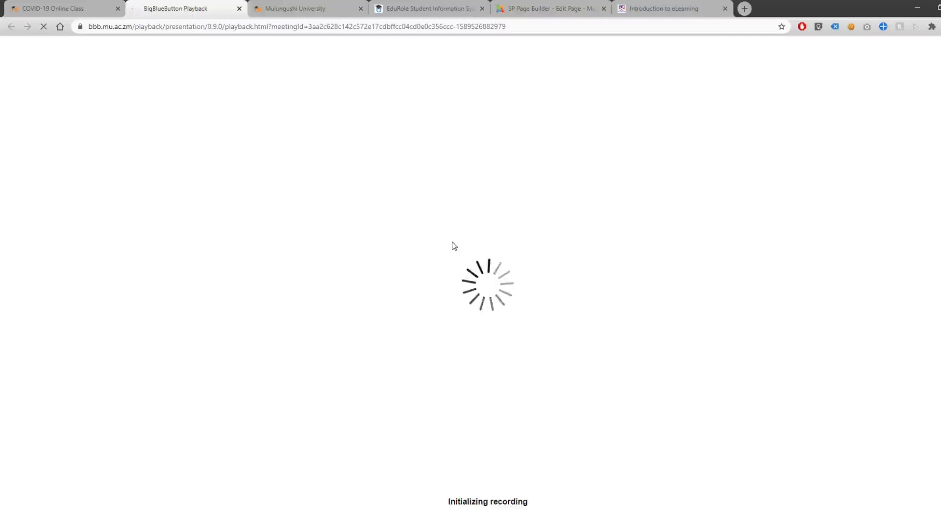
{"action": "left_click", "coordinate": [54, 10]}
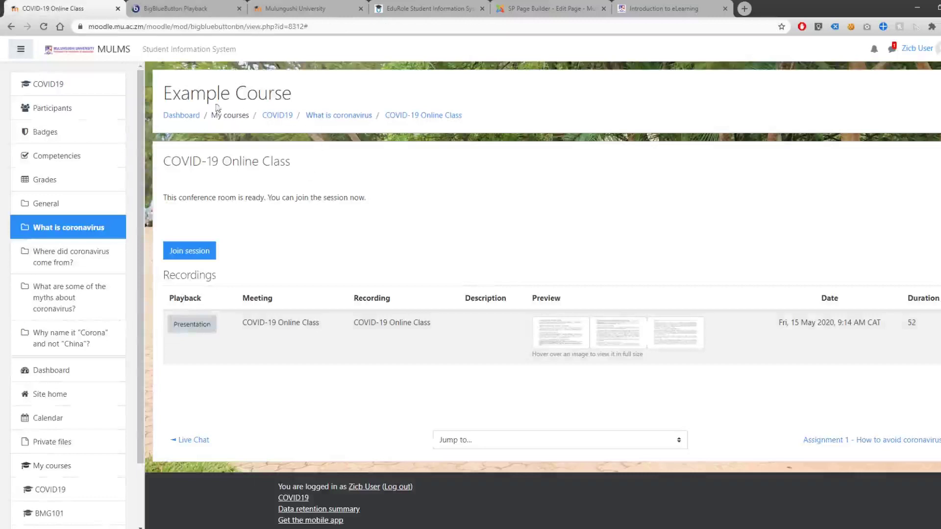
{"action": "left_click", "coordinate": [69, 91]}
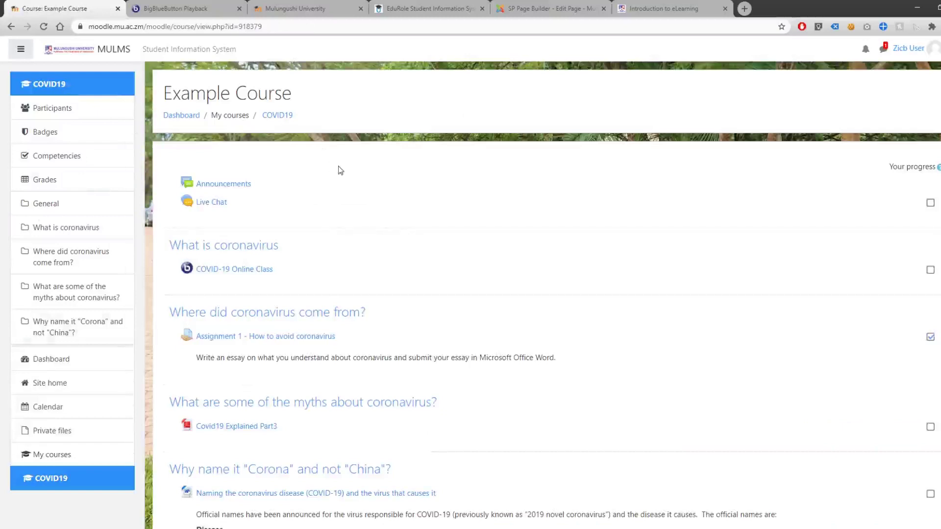
- Open 'Assignment 1 - How to avoid coronavirus' from further down the course page
{"action": "scroll", "coordinate": [365, 215], "scroll_direction": "down", "scroll_amount": 1}
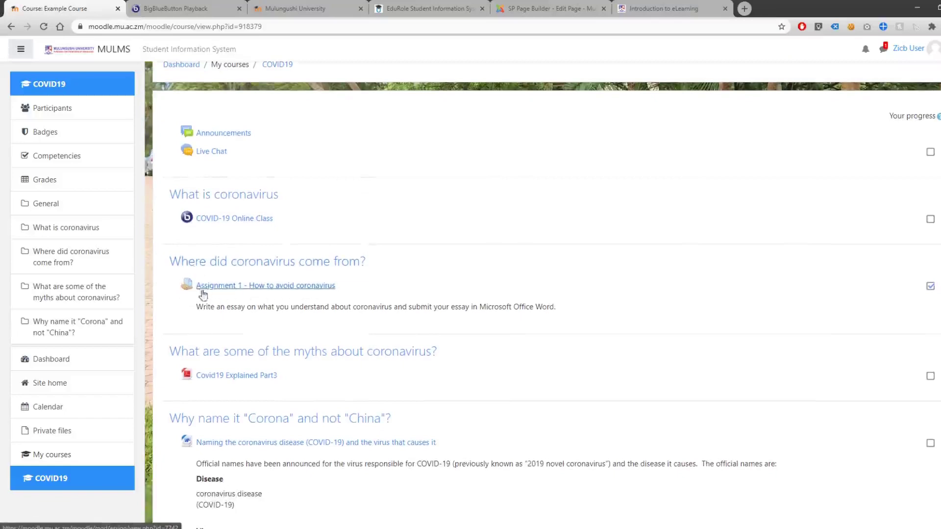
{"action": "left_click", "coordinate": [311, 294]}
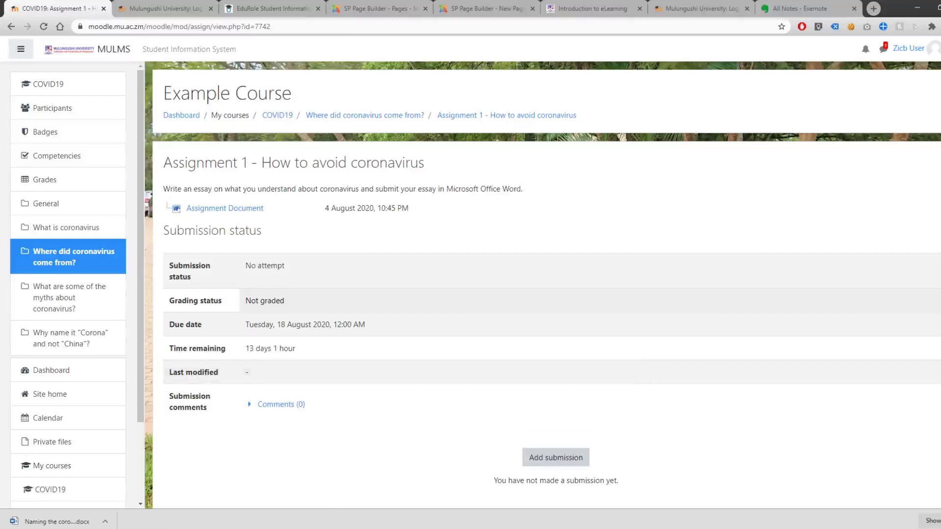
- Start a blank Word document with the lines 'This is my assignment' and 'Please mark this document'
{"action": "key", "text": "super"}
{"action": "key", "text": "super"}
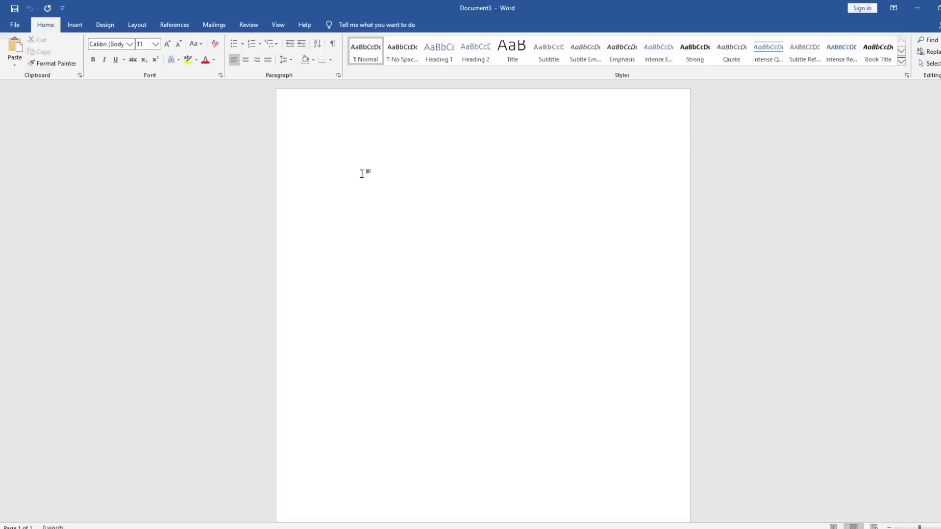
{"action": "type", "text": "This is my assignment"}
{"action": "key", "text": "Return"}
{"action": "key", "text": "Return"}
{"action": "type", "text": "Pleas"}
{"action": "type", "text": "ma"}
{"action": "key", "text": "BackSpace"}
{"action": "key", "text": "BackSpace"}
{"action": "type", "text": "mark t"}
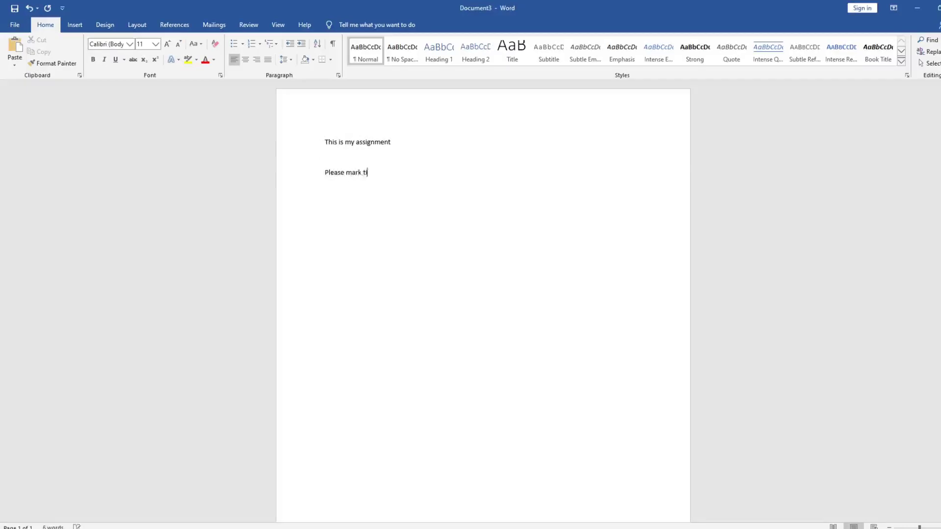
{"action": "type", "text": "his document"}
- Save the Word document to This PC as the PDF 'This is my assignment.pdf'
{"action": "key", "text": "ctrl+s"}
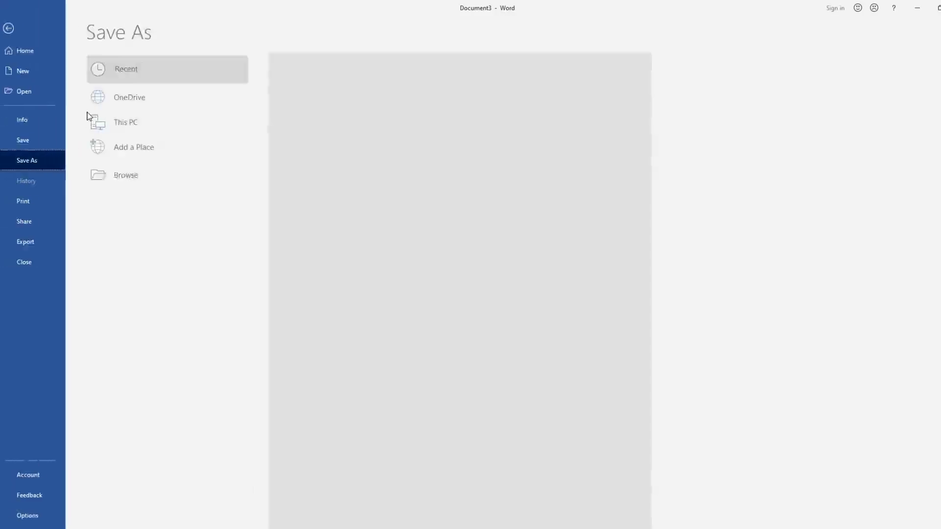
{"action": "double_click", "coordinate": [140, 122]}
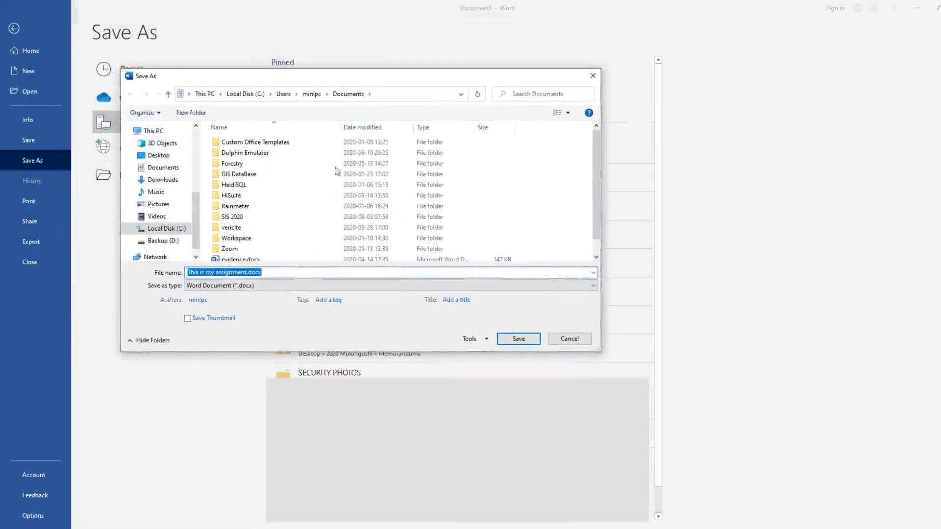
{"action": "left_click", "coordinate": [254, 285]}
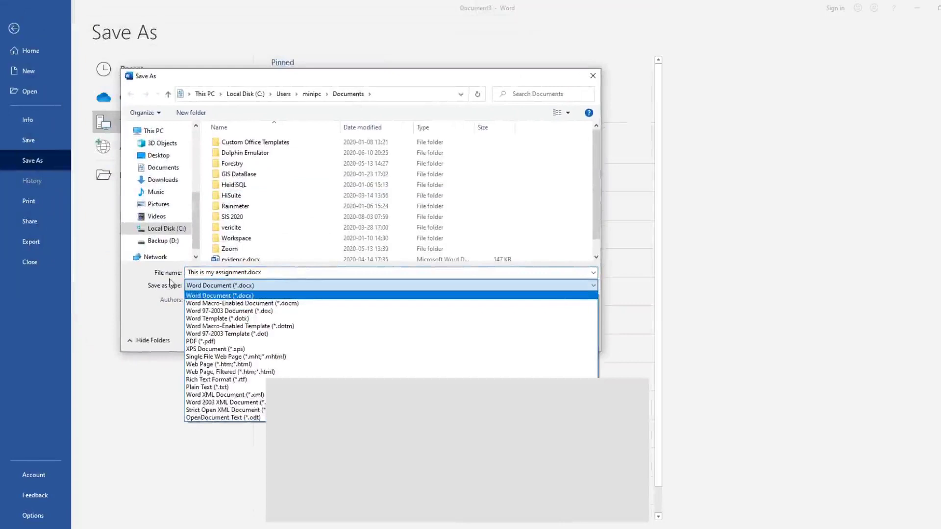
{"action": "left_click", "coordinate": [205, 342]}
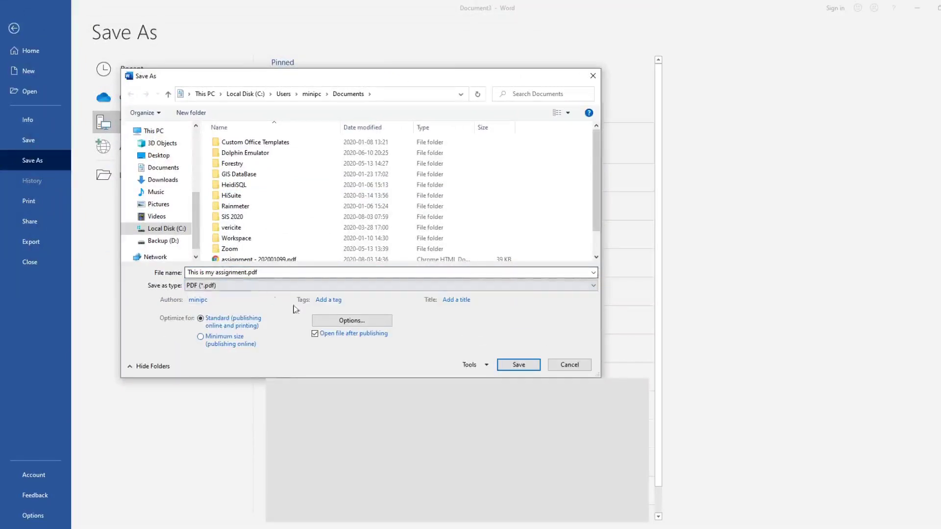
{"action": "left_click", "coordinate": [523, 368]}
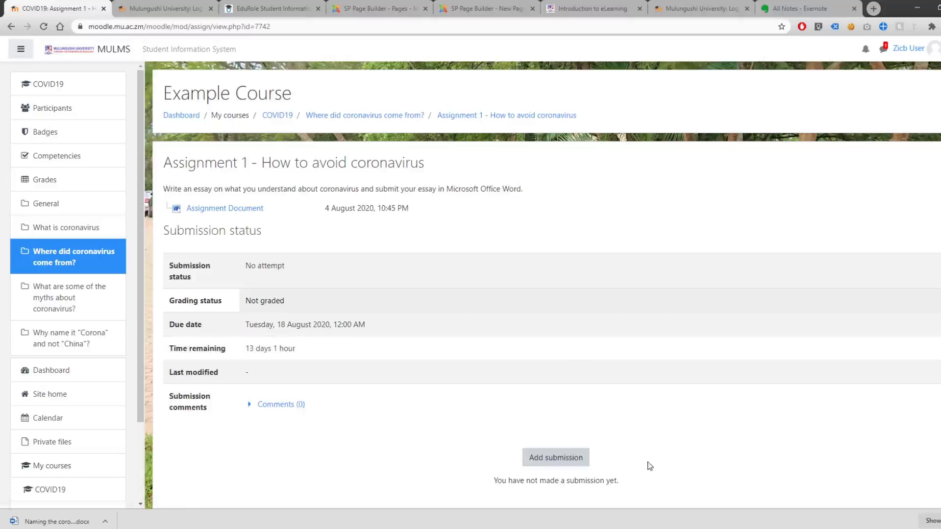
- Begin a new Assignment 1 submission and bring up the file picker for File submissions
{"action": "left_click", "coordinate": [542, 459]}
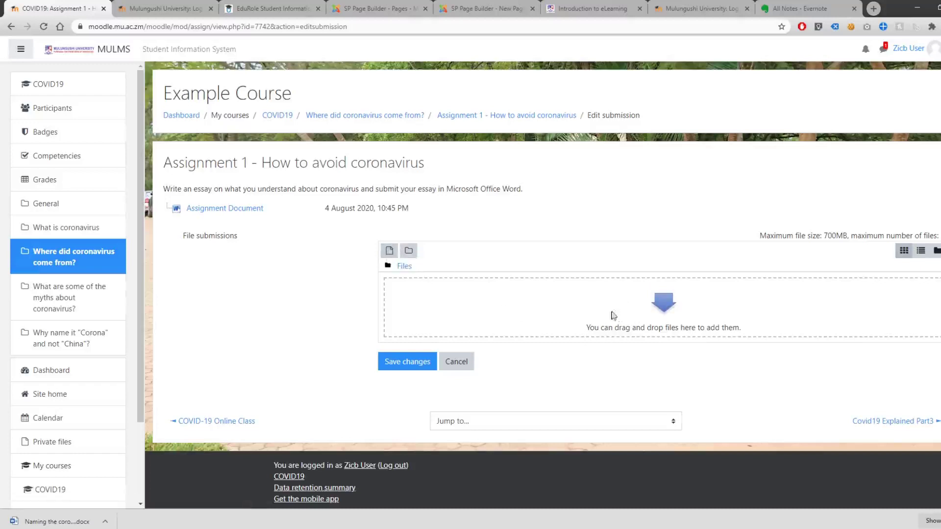
{"action": "left_click", "coordinate": [389, 252]}
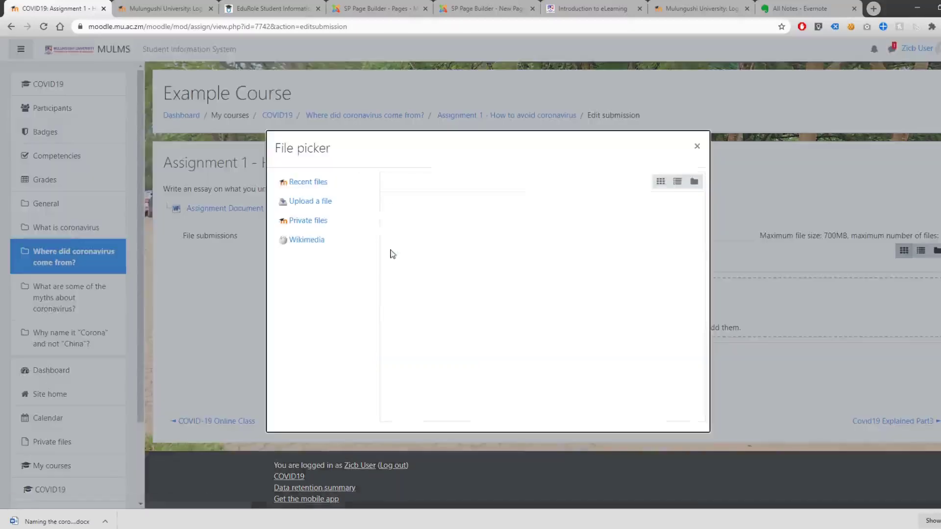
- Upload 'This is my assignment.pdf' from Documents, saving it as 'Assignment by example user'
{"action": "left_click", "coordinate": [313, 202]}
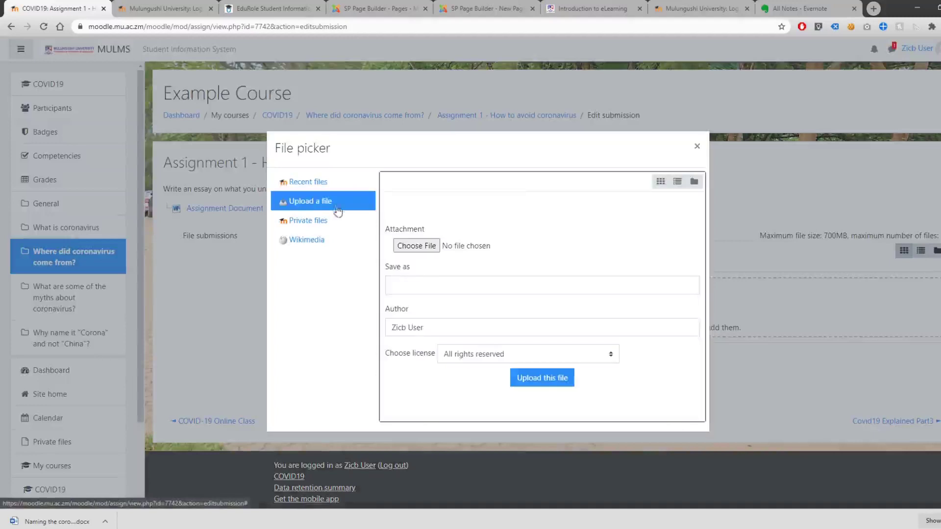
{"action": "left_click", "coordinate": [414, 247]}
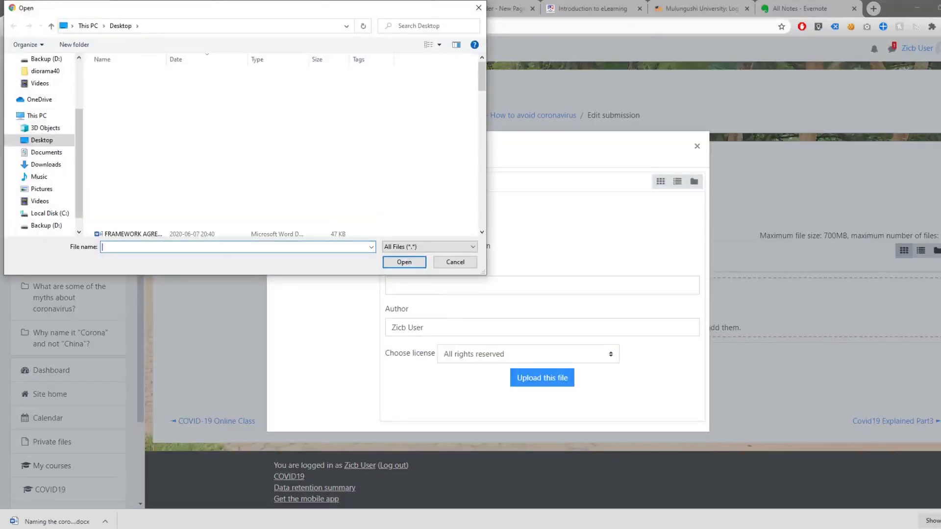
{"action": "left_click", "coordinate": [62, 154]}
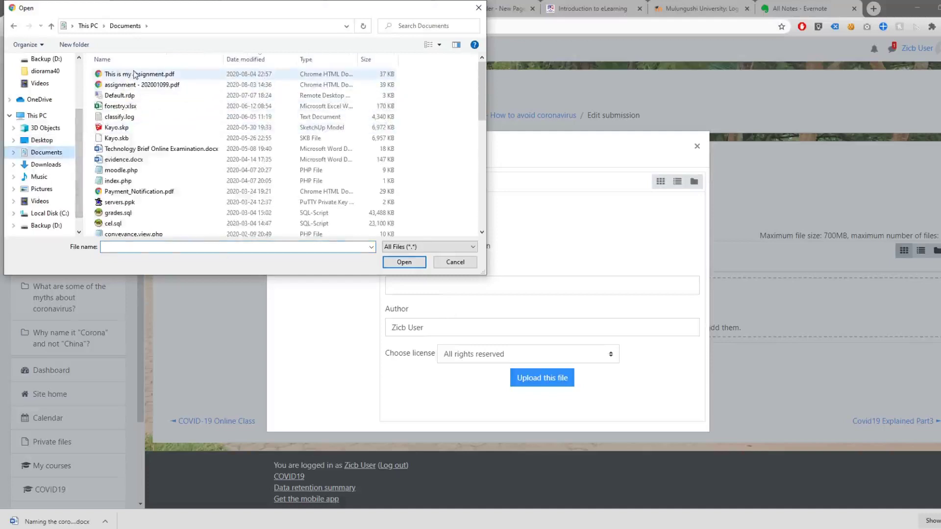
{"action": "left_click", "coordinate": [135, 74]}
{"action": "double_click", "coordinate": [142, 76]}
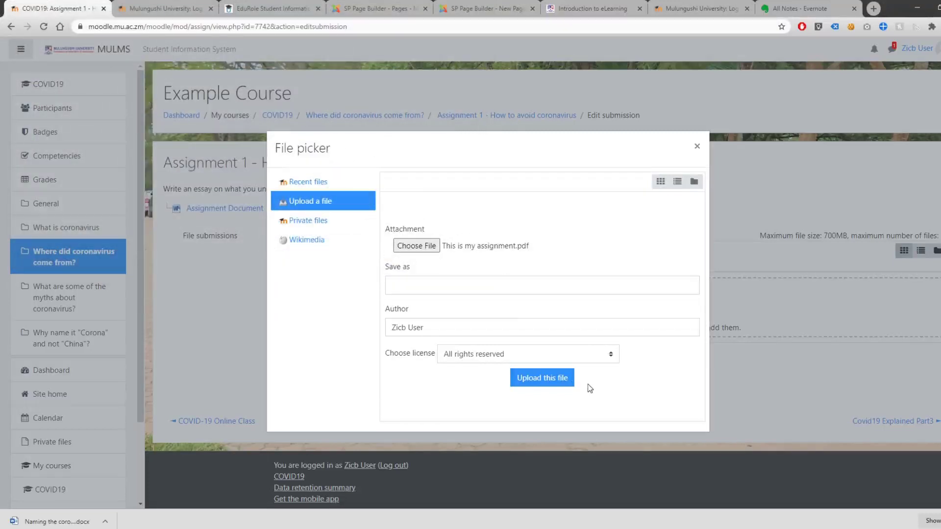
{"action": "left_click", "coordinate": [488, 280]}
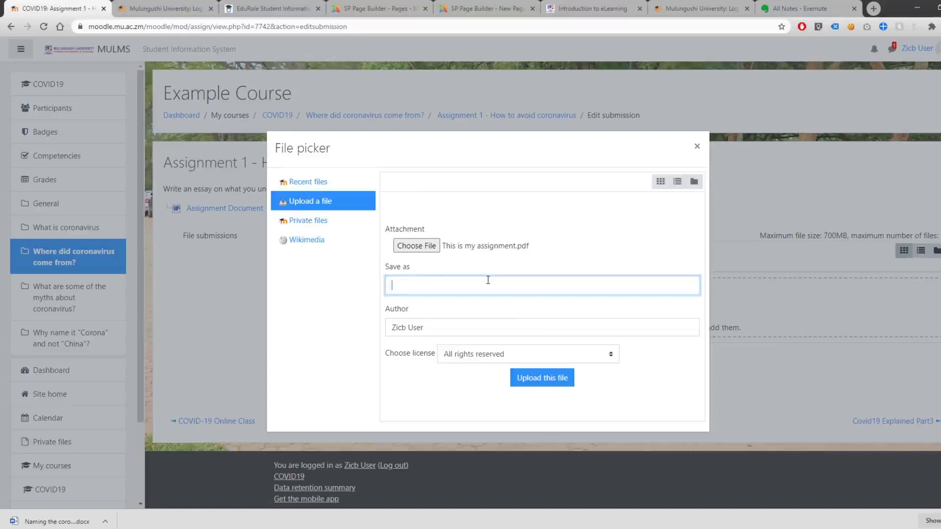
{"action": "type", "text": "Assignment by example user"}
{"action": "left_click", "coordinate": [561, 389]}
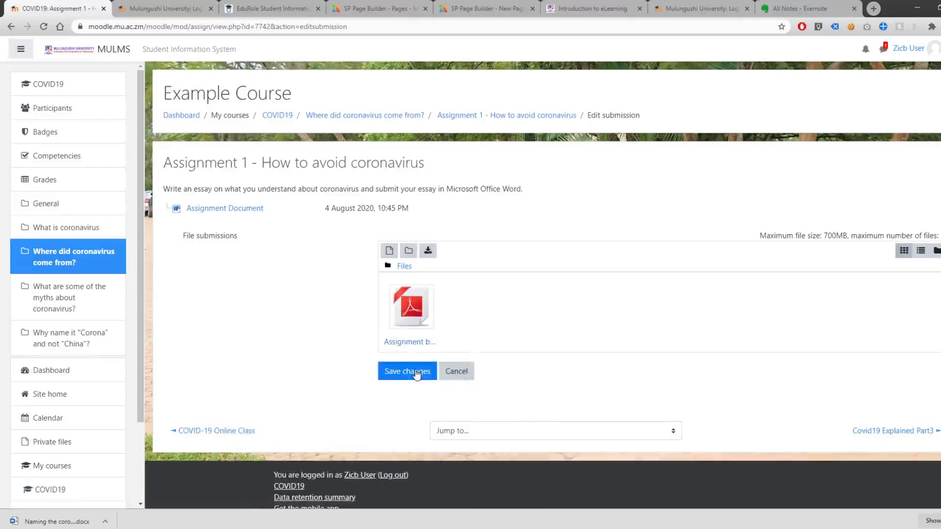
- Save the submission and check that Assignment 1 now shows Submitted for grading
{"action": "left_click", "coordinate": [416, 374]}
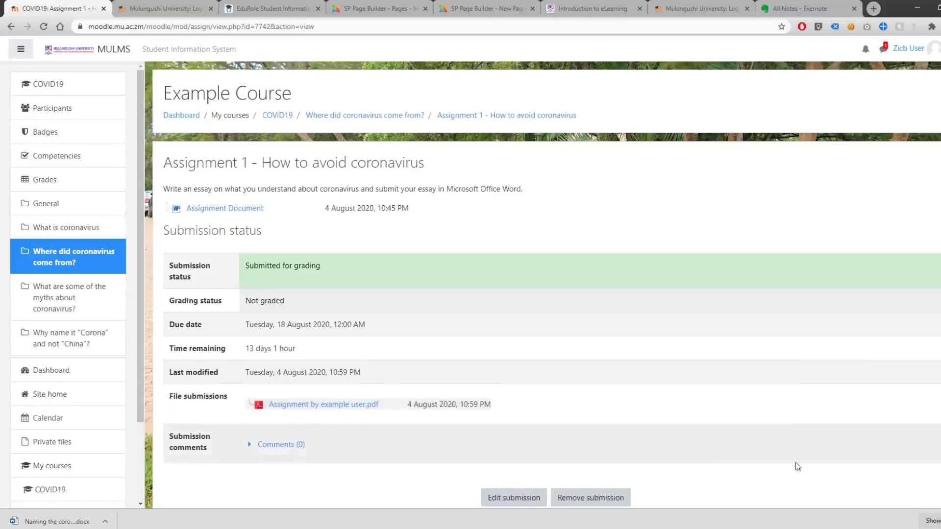
{"action": "scroll", "coordinate": [713, 495], "scroll_direction": "down", "scroll_amount": 2}
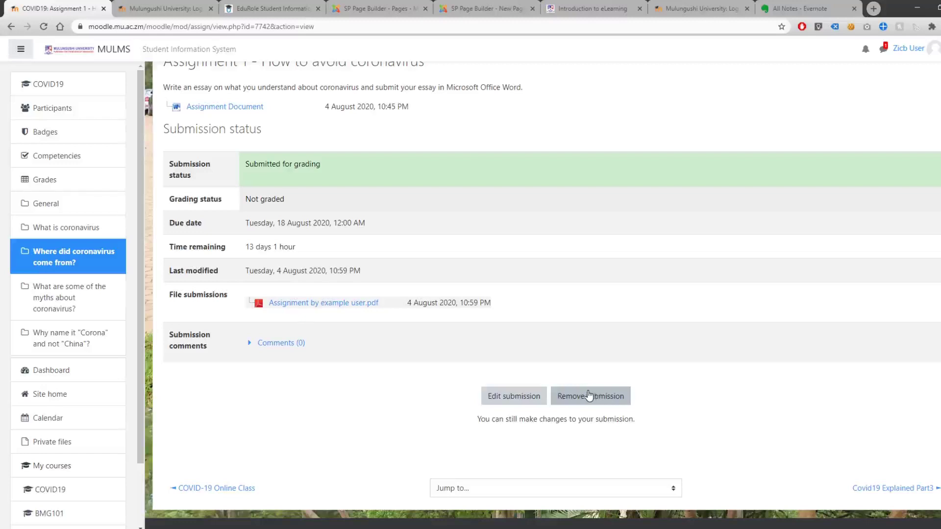
- Go back to the COVID19 Example Course page, where Assignment 1 is now marked complete
{"action": "scroll", "coordinate": [588, 394], "scroll_direction": "up", "scroll_amount": 3}
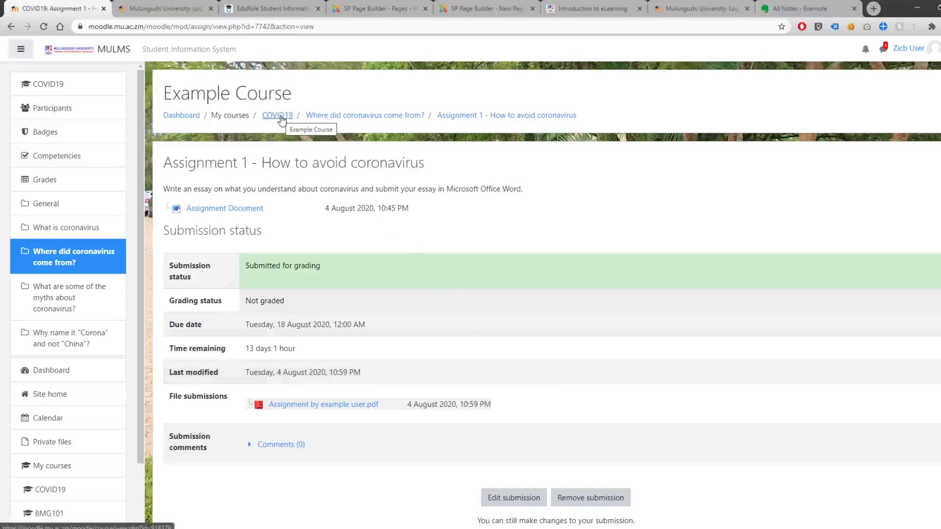
{"action": "left_click", "coordinate": [69, 88]}
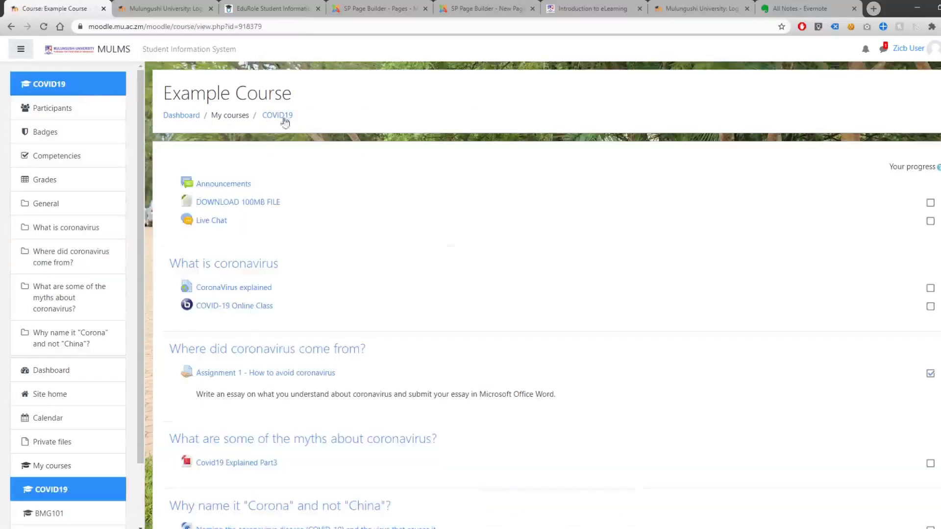